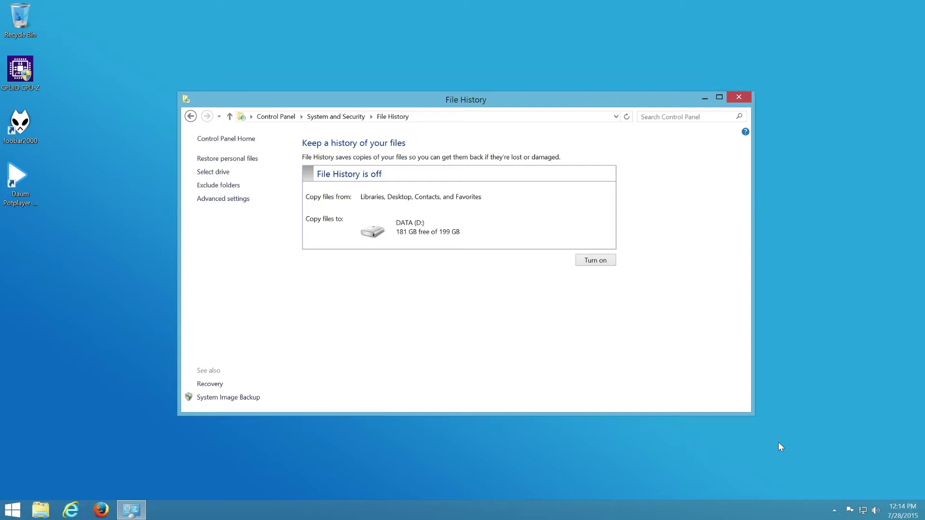
# Confirm the WindowsImageBackup folder is on DATA (D:) in File Explorer, then close the windows
pyautogui.click(44, 510)
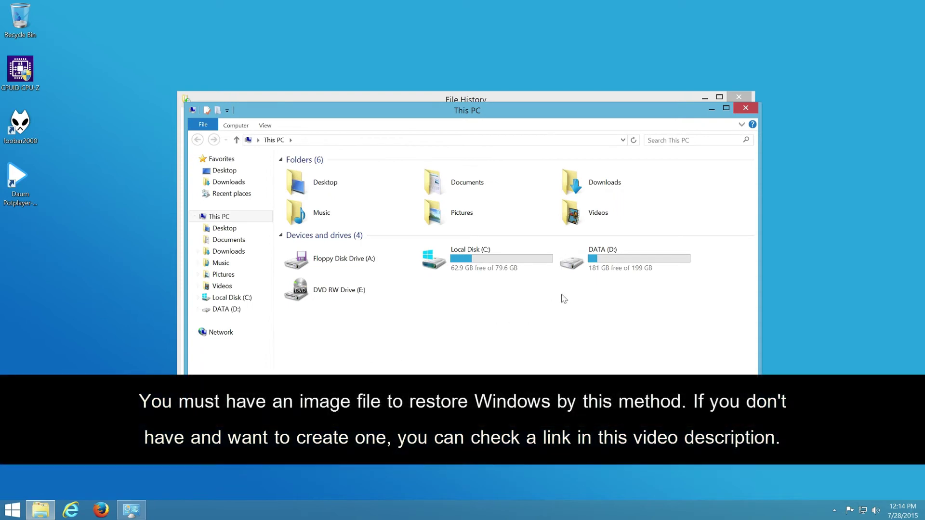
pyautogui.doubleClick(593, 275)
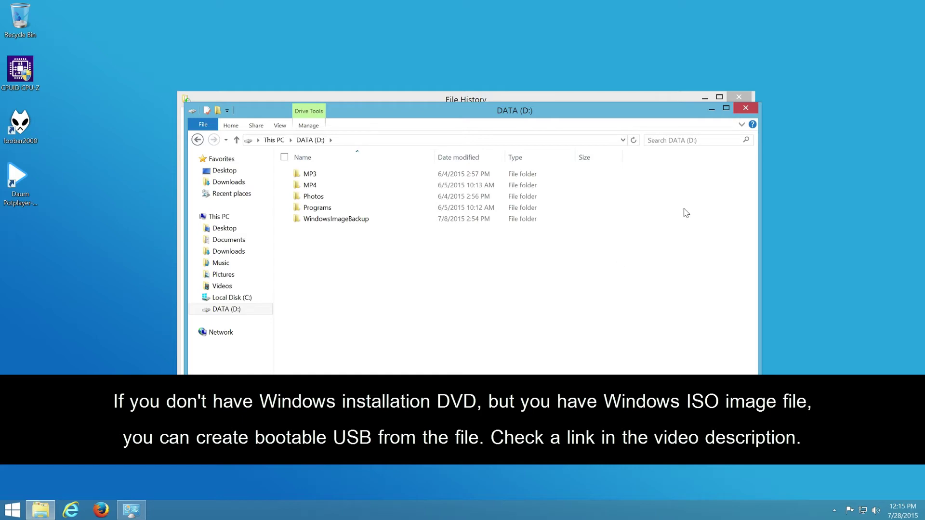
pyautogui.click(745, 108)
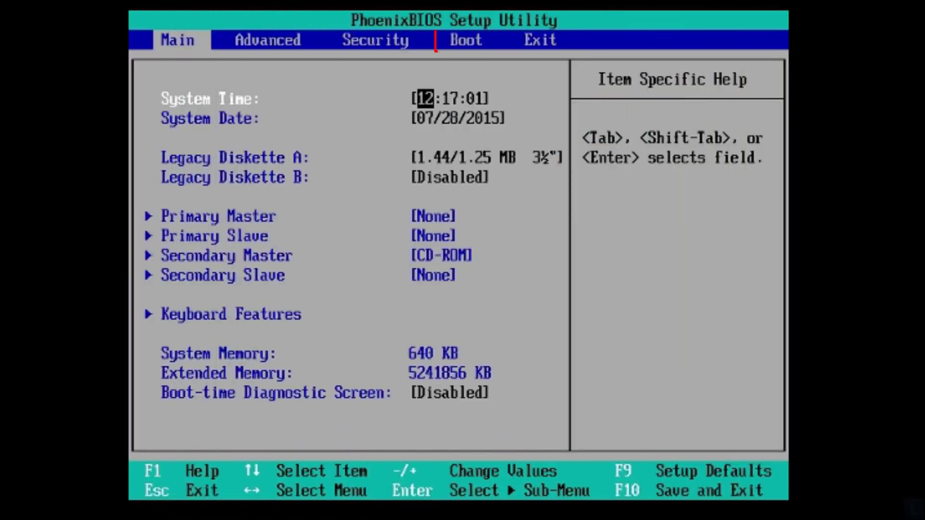
# Move CD-ROM Drive above Hard Drive in the BIOS boot order and exit saving changes
pyautogui.press('Right')
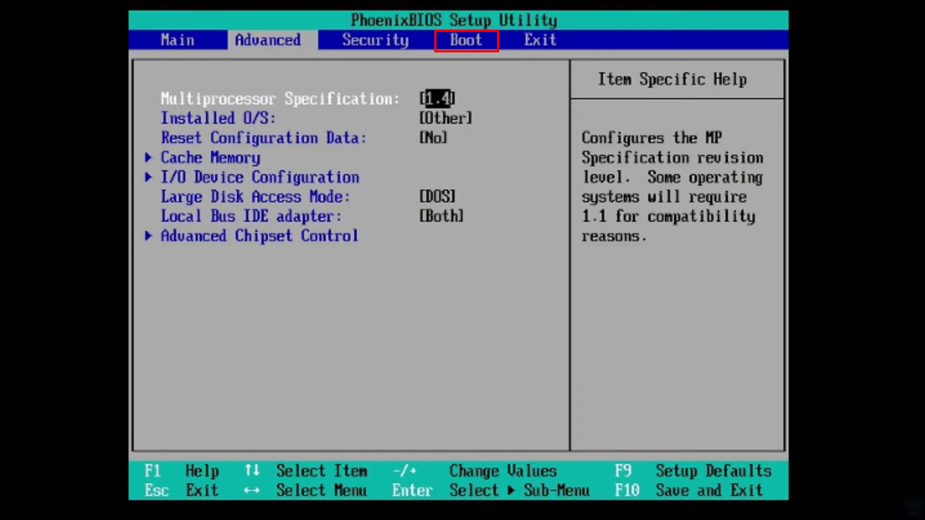
pyautogui.press('Right')
pyautogui.press('Right')
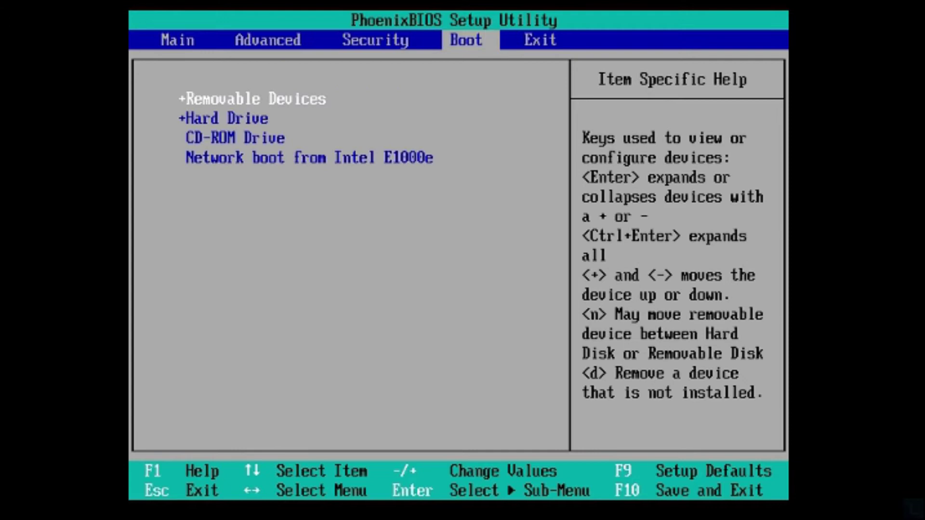
pyautogui.press('Down')
pyautogui.press('Down')
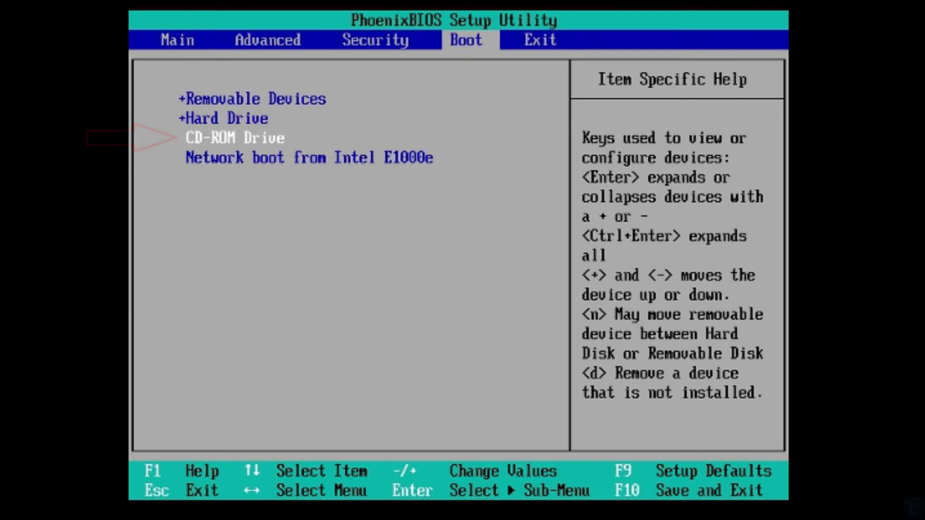
pyautogui.press('+')
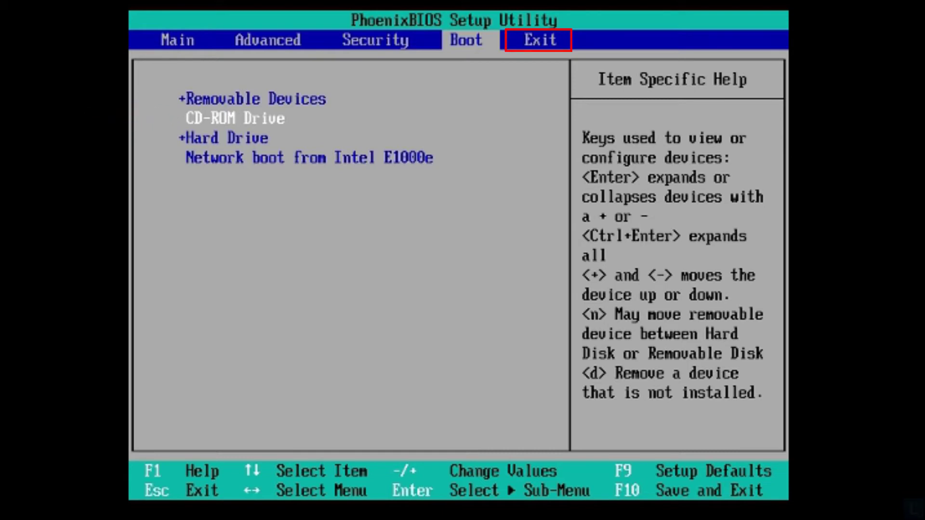
pyautogui.press('Right')
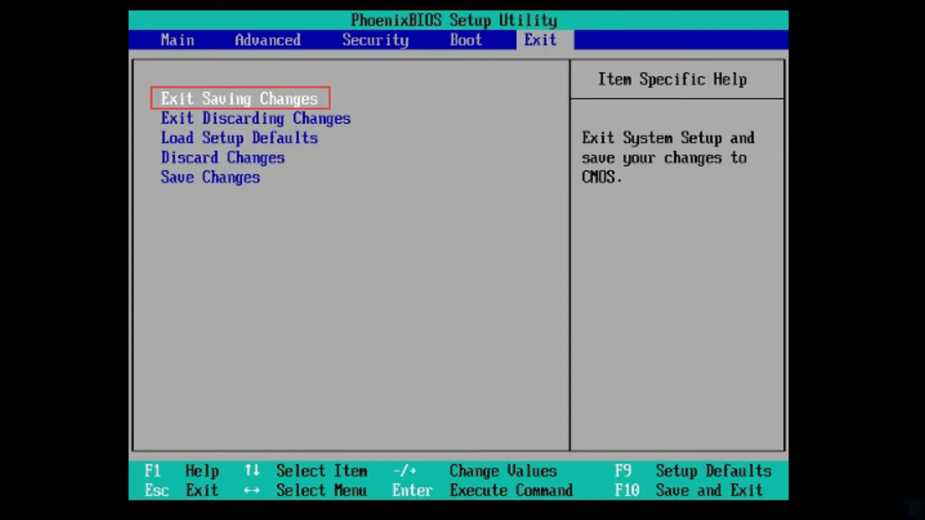
pyautogui.press('Return')
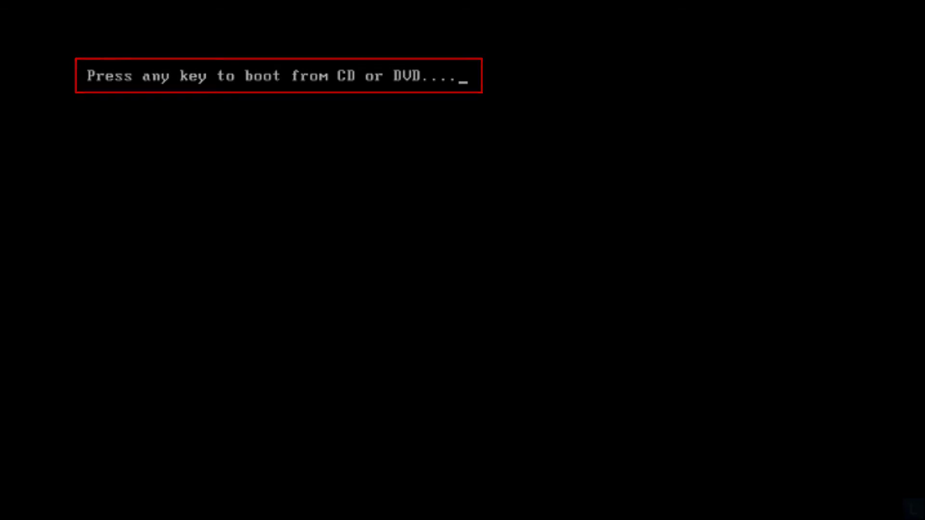
# Boot from the Windows 8 DVD, keep the default language settings, and choose Repair your computer
pyautogui.press('Return')
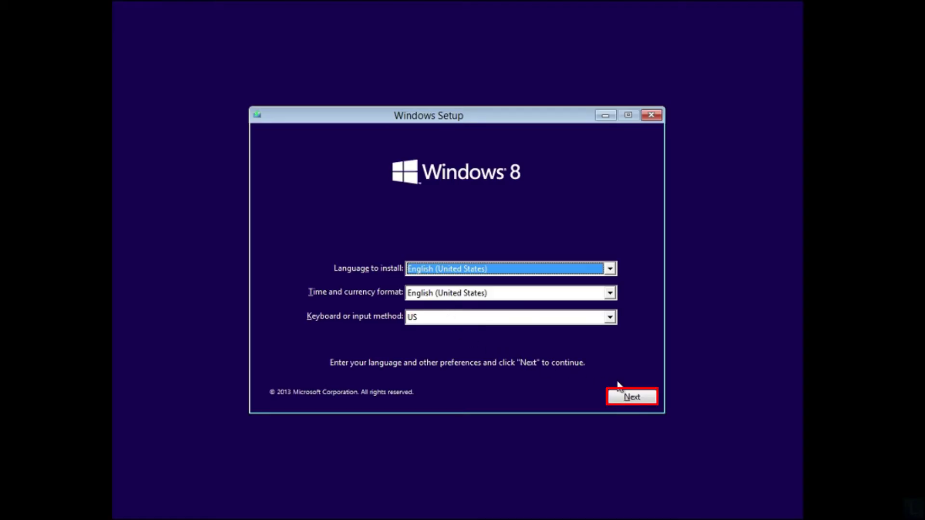
pyautogui.click(645, 400)
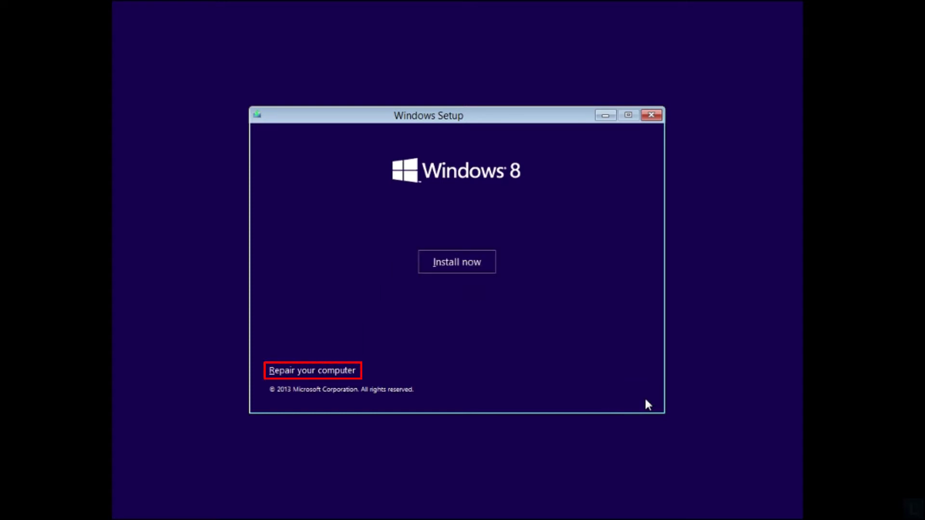
pyautogui.click(352, 375)
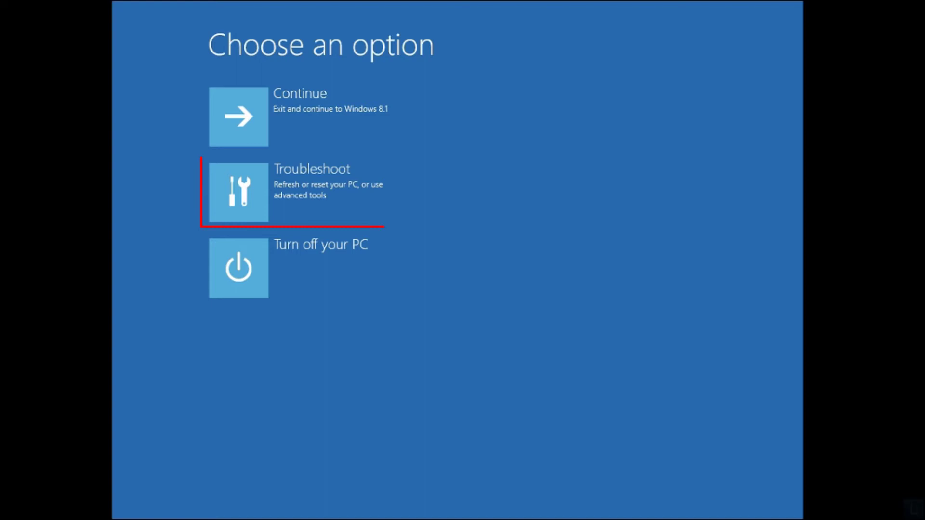
# Go through Troubleshoot and Advanced options to System Image Recovery
pyautogui.click(379, 214)
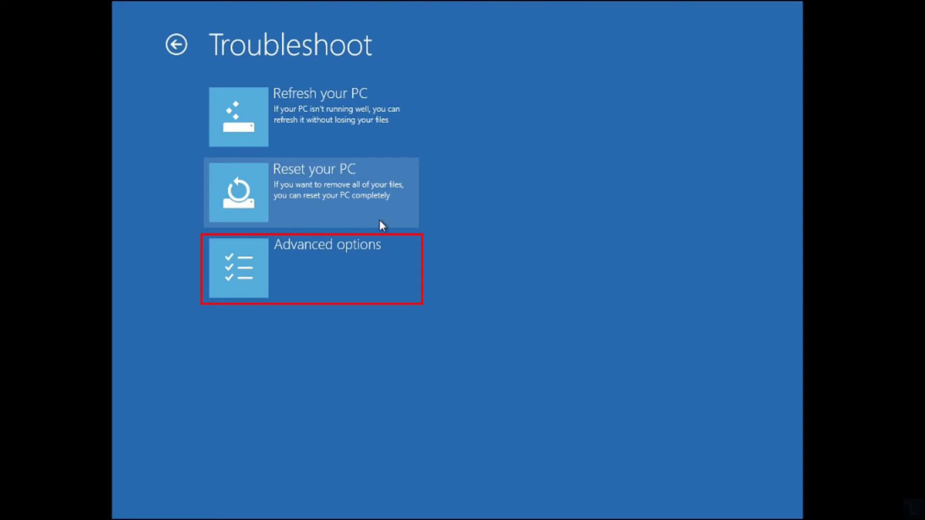
pyautogui.click(392, 280)
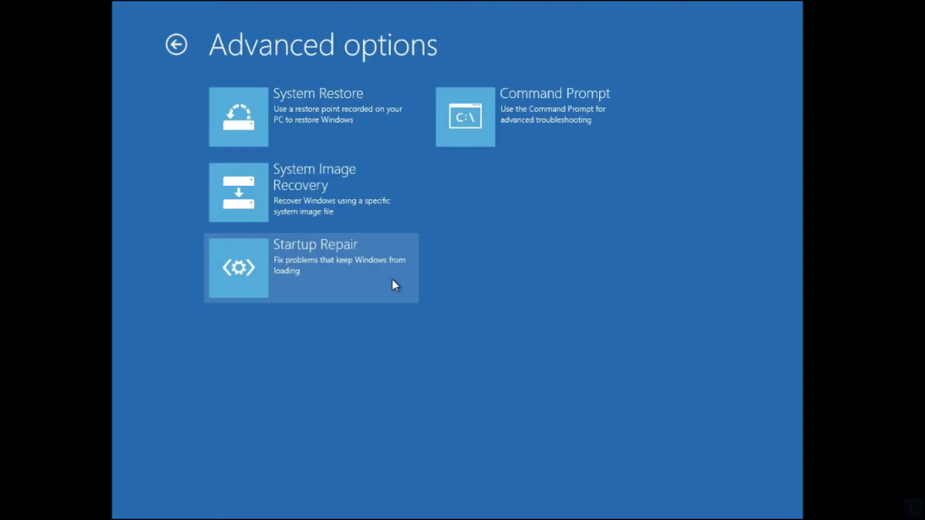
pyautogui.click(399, 209)
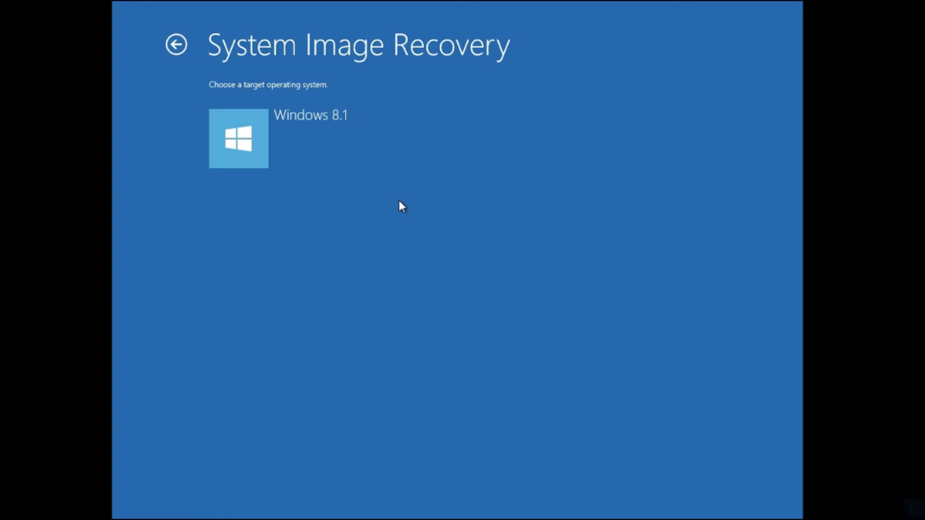
# Select Windows 8.1 and the latest DATA (D:) system image, keep default options, and finish
pyautogui.click(366, 152)
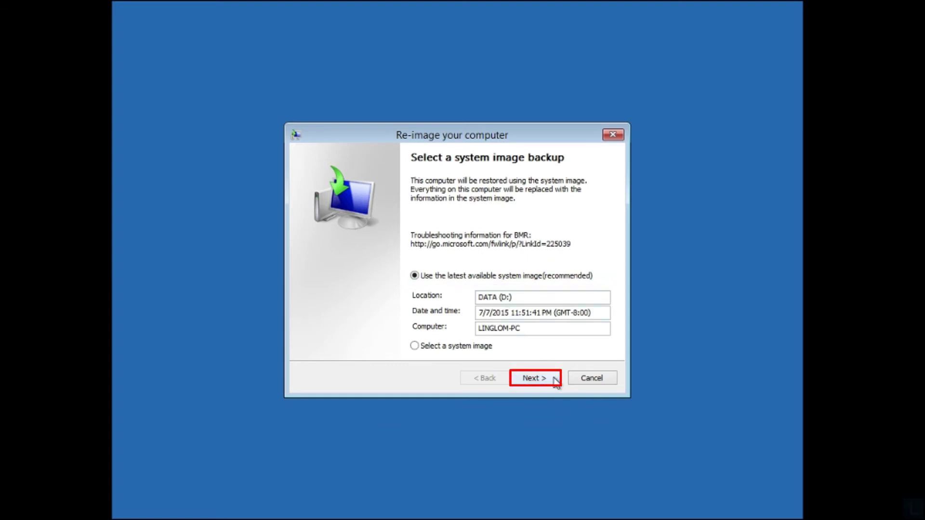
pyautogui.click(534, 378)
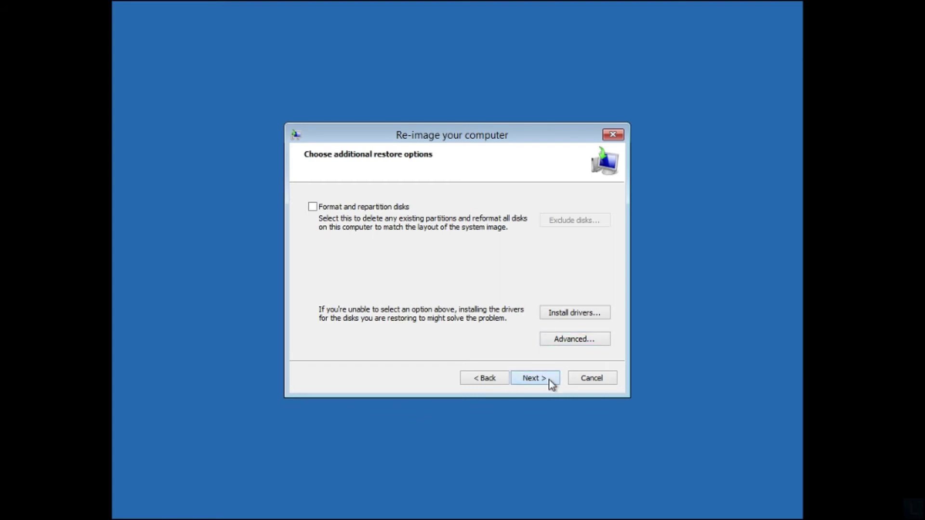
pyautogui.click(549, 379)
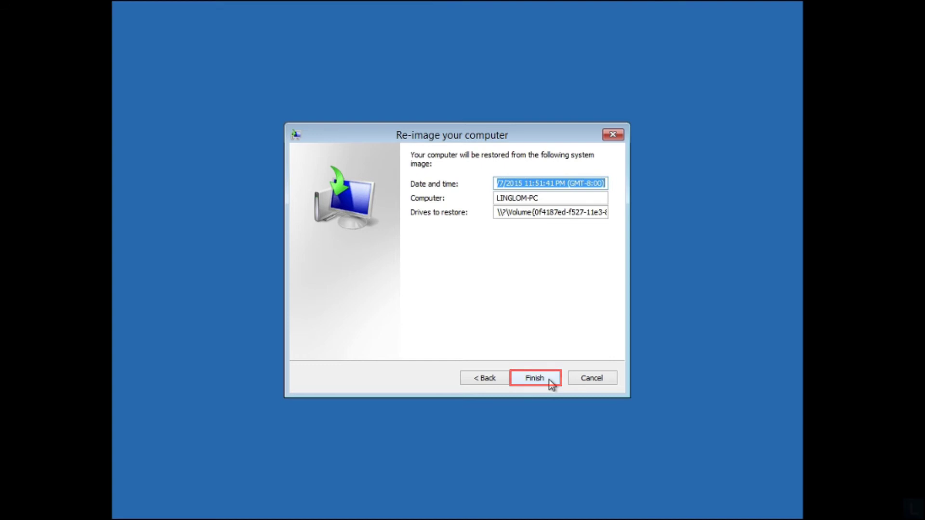
pyautogui.click(550, 377)
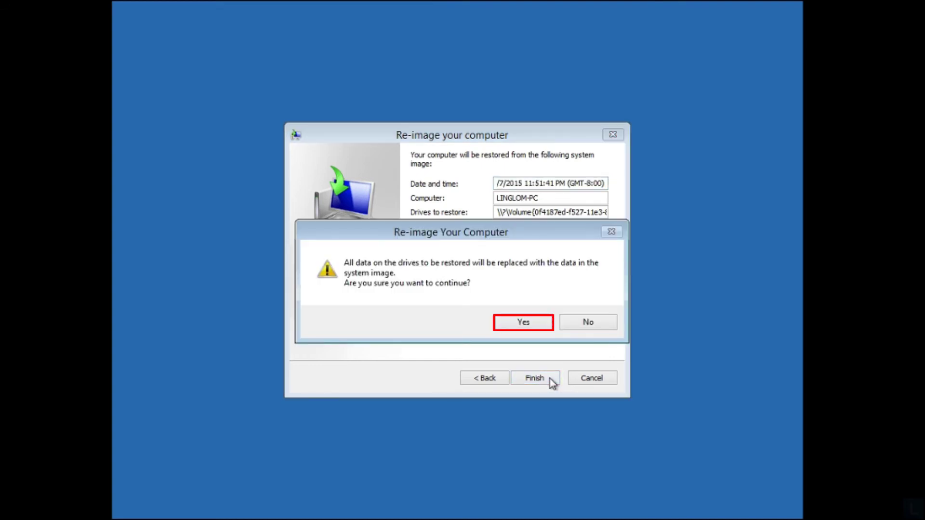
# Accept the drive-overwrite warning so the system image restore begins
pyautogui.click(540, 326)
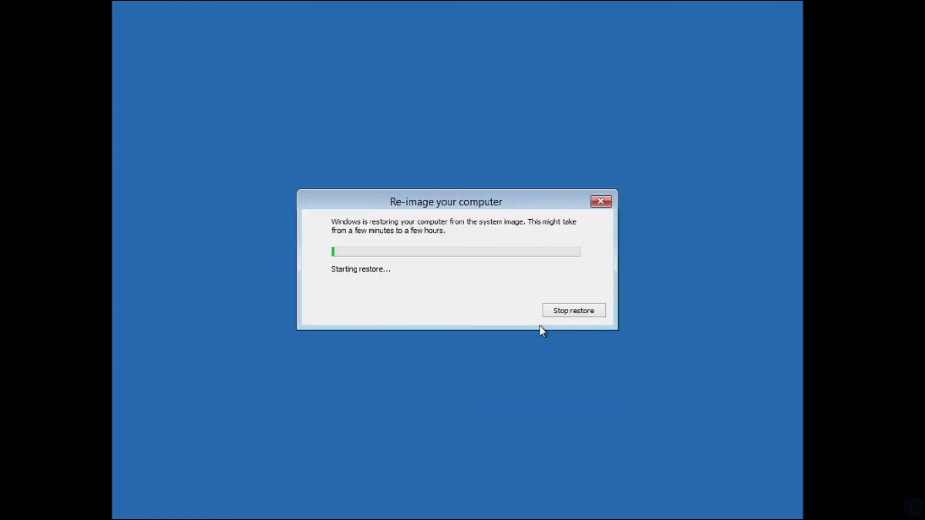